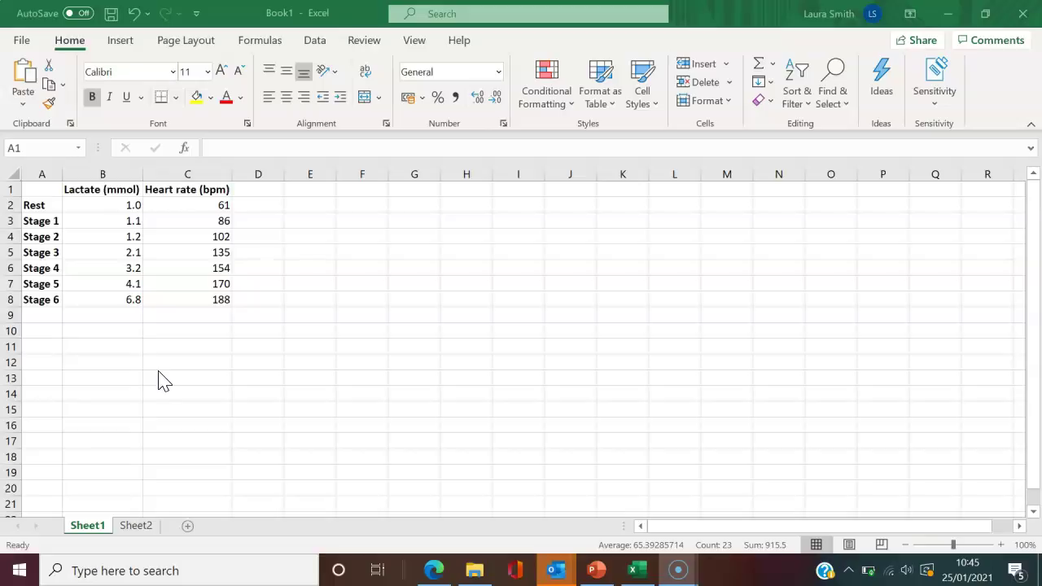
Examine the lactate and heart rate lines in the single-axis and two-axis example charts on Sheet2
{"action": "key", "text": "ctrl+a"}
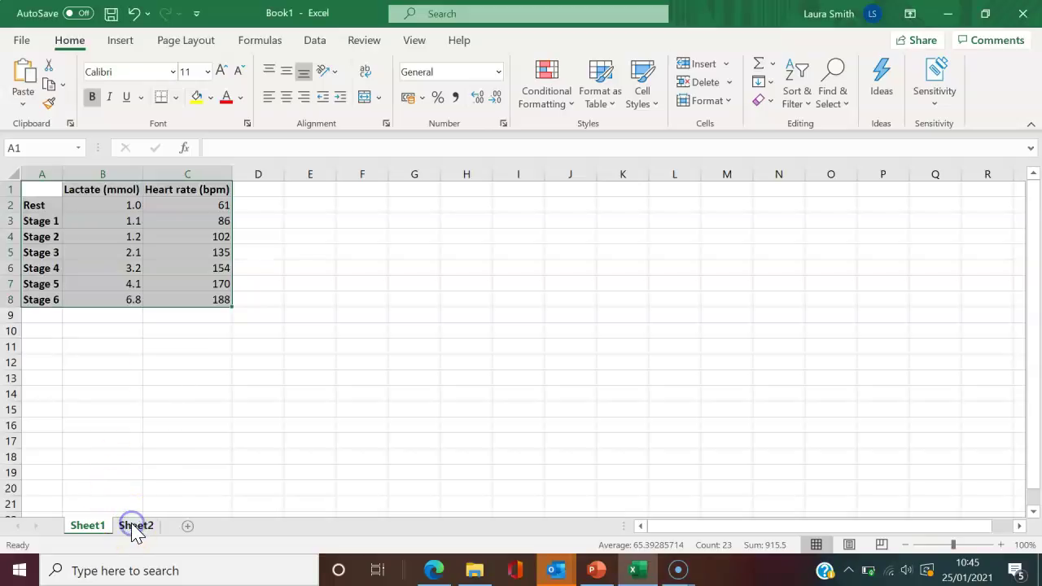
{"action": "left_click", "coordinate": [136, 526]}
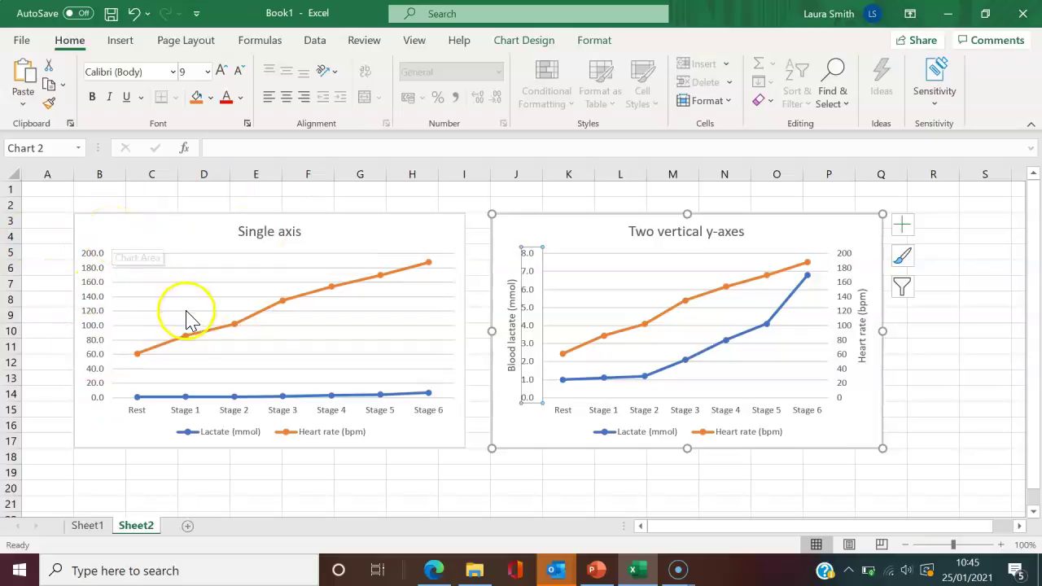
{"action": "left_click", "coordinate": [190, 341]}
{"action": "left_click", "coordinate": [188, 397]}
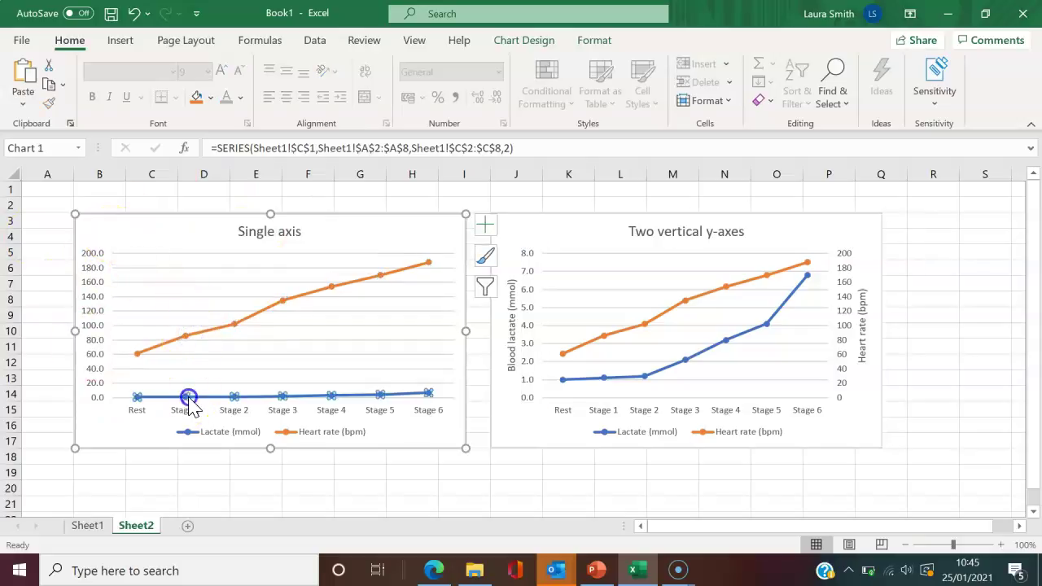
{"action": "left_click", "coordinate": [206, 333]}
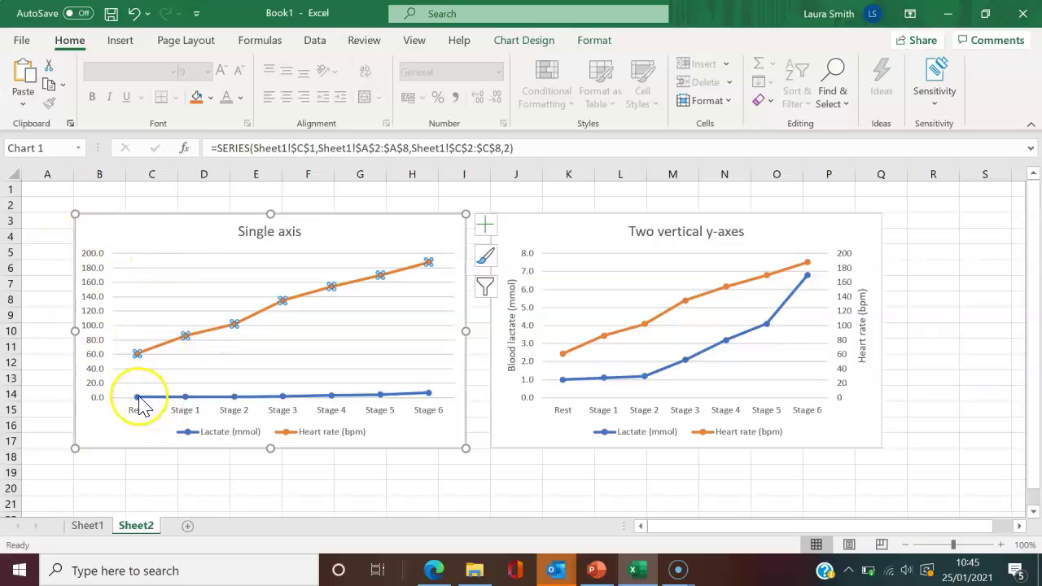
{"action": "mouse_move", "coordinate": [138, 399]}
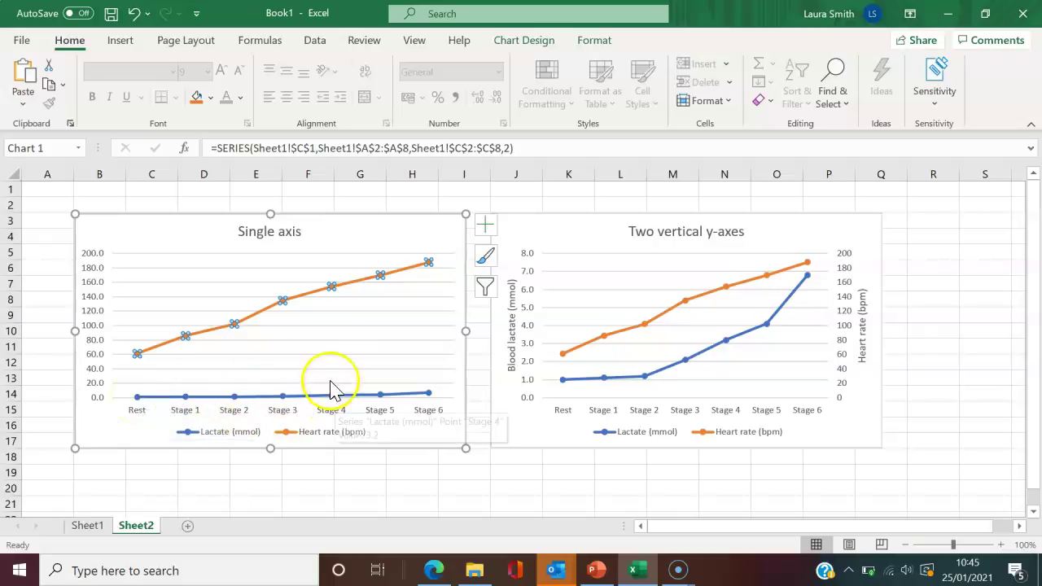
{"action": "mouse_move", "coordinate": [310, 298]}
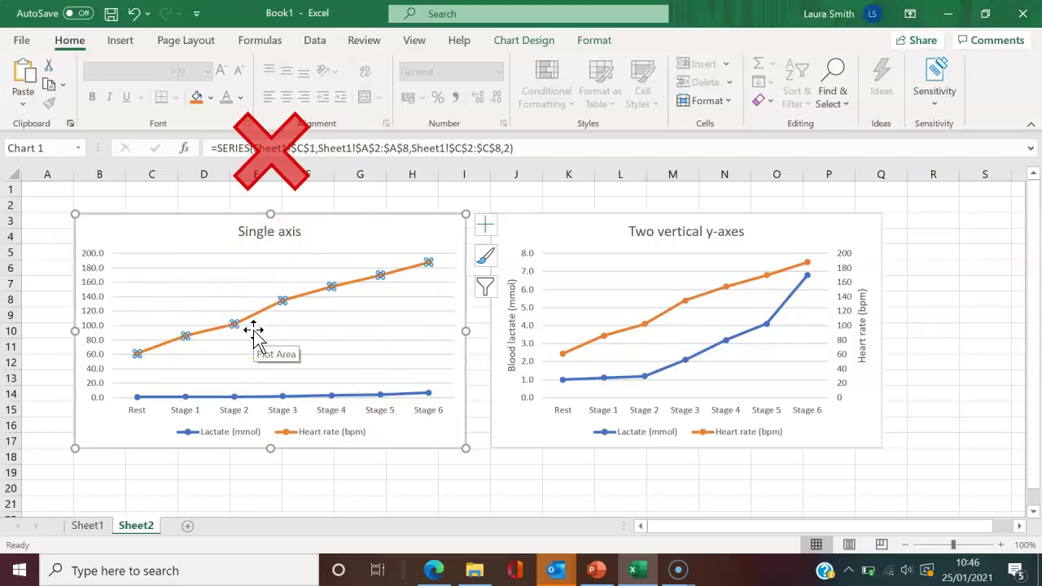
{"action": "left_click", "coordinate": [625, 237]}
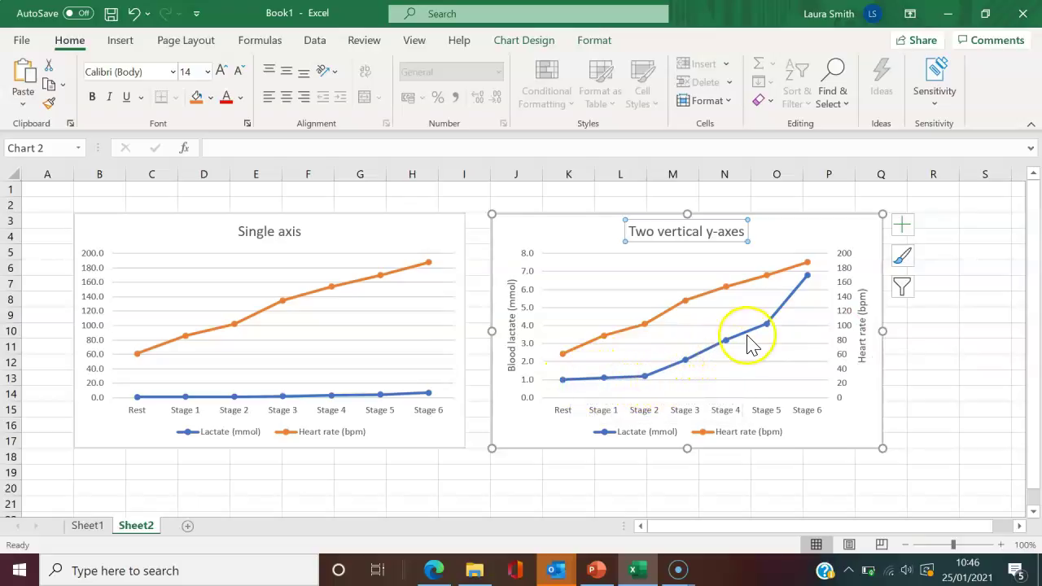
{"action": "mouse_move", "coordinate": [805, 295]}
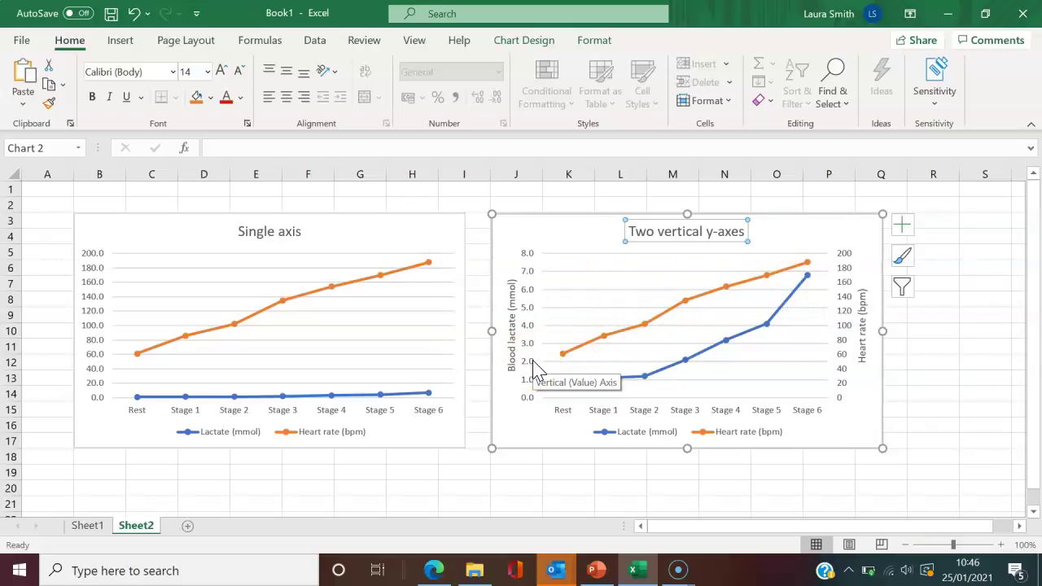
Insert a 2-D Line with Markers chart from the lactate and heart rate table A1:C8 on Sheet1
{"action": "left_click", "coordinate": [97, 527]}
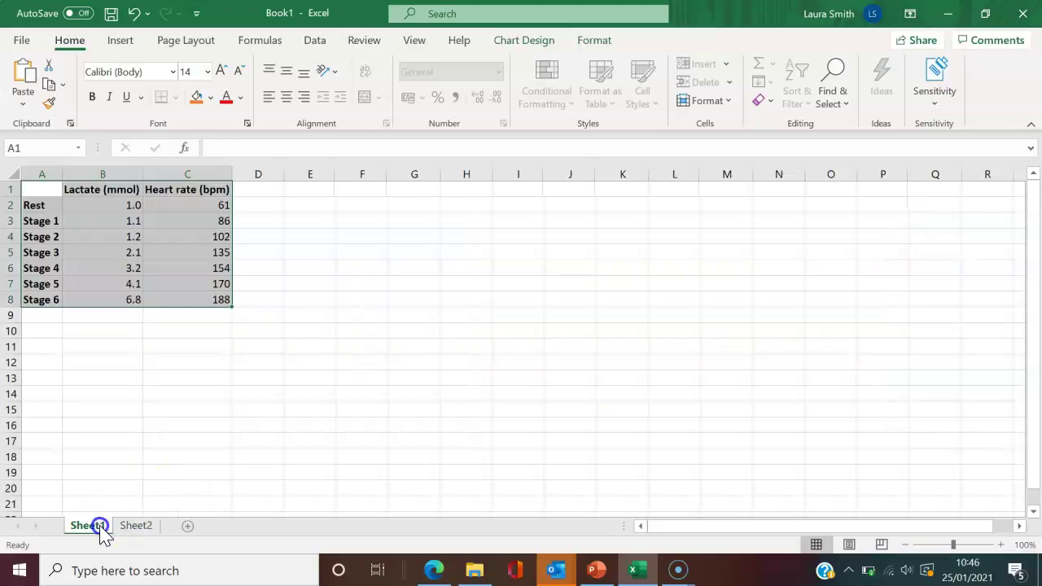
{"action": "left_click", "coordinate": [135, 380]}
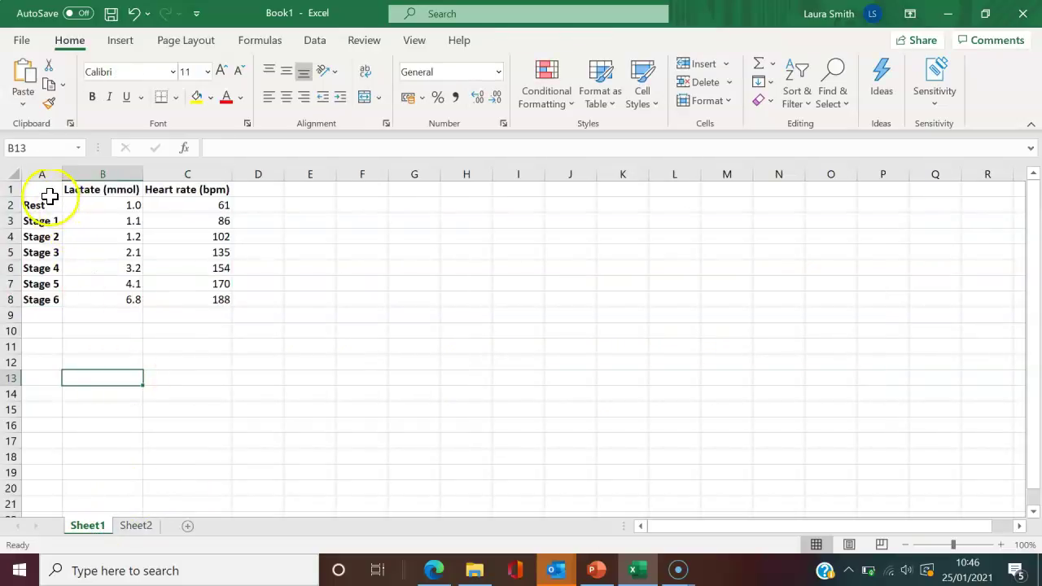
{"action": "mouse_move", "coordinate": [45, 189]}
{"action": "left_mouse_down"}
{"action": "mouse_move", "coordinate": [131, 226]}
{"action": "mouse_move", "coordinate": [196, 301]}
{"action": "left_mouse_up"}
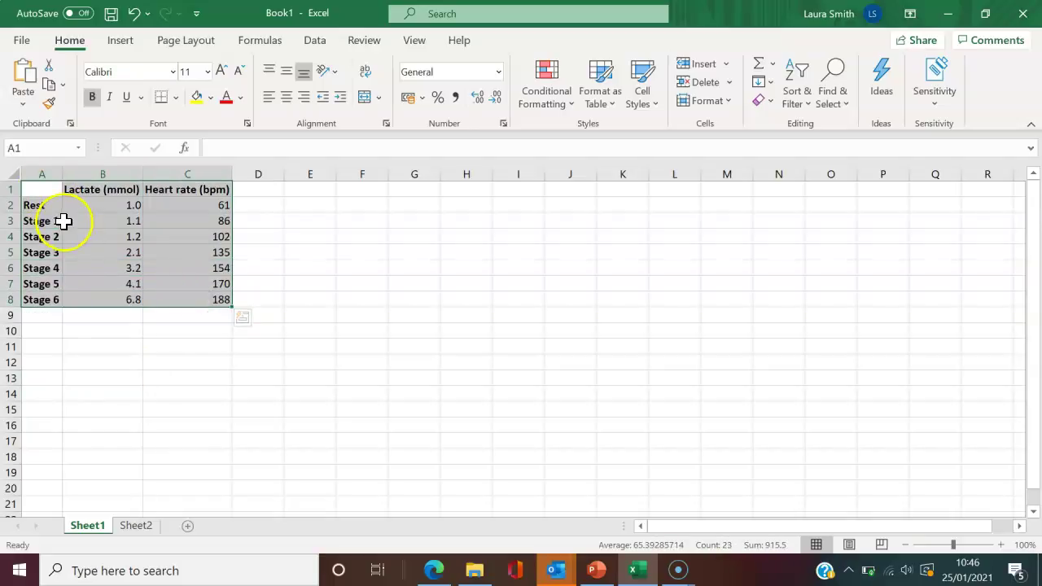
{"action": "left_click", "coordinate": [48, 189]}
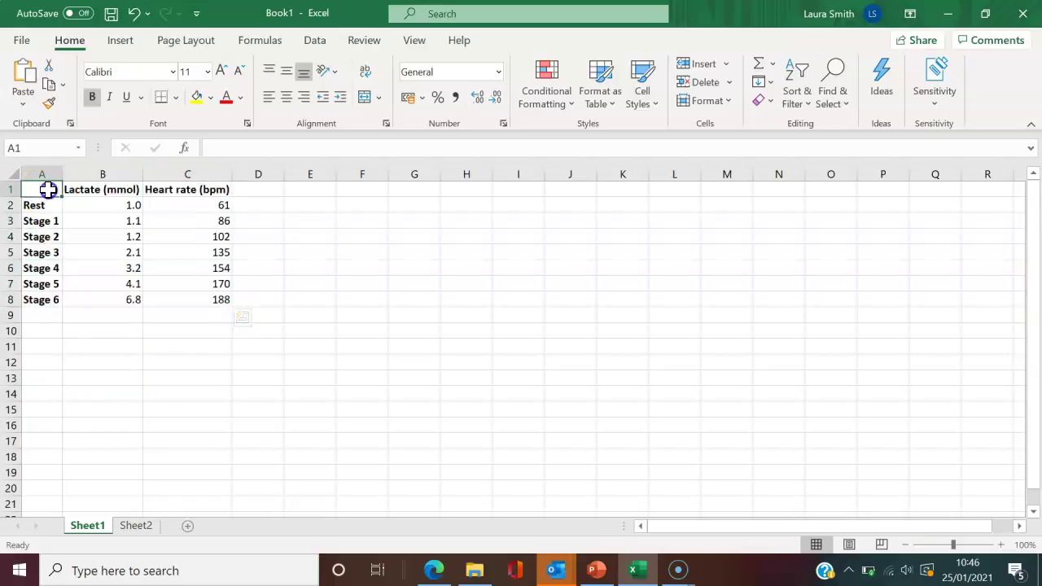
{"action": "left_click_drag", "start_coordinate": [48, 189], "coordinate": [221, 300]}
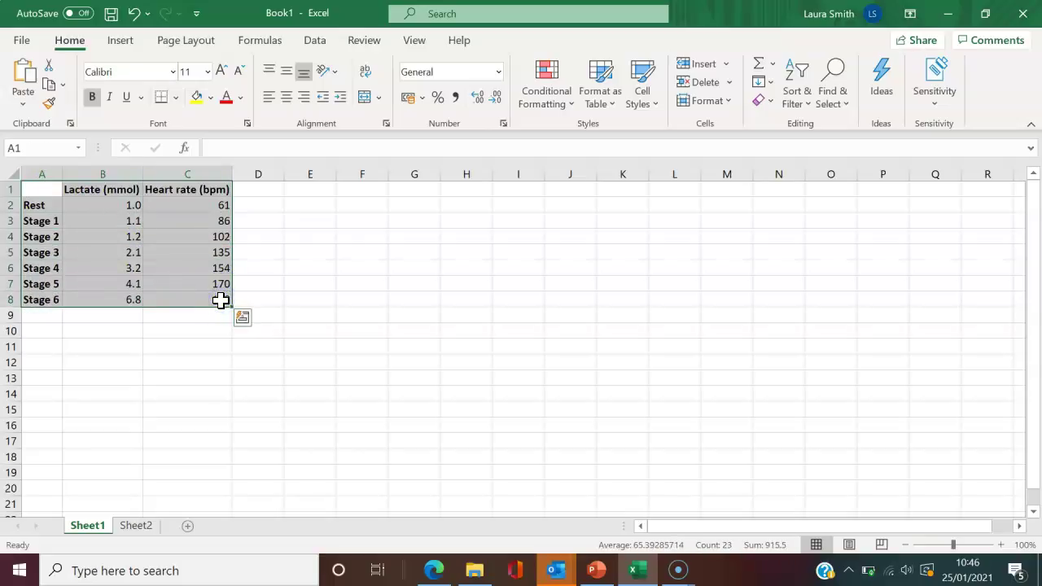
{"action": "left_click", "coordinate": [180, 168]}
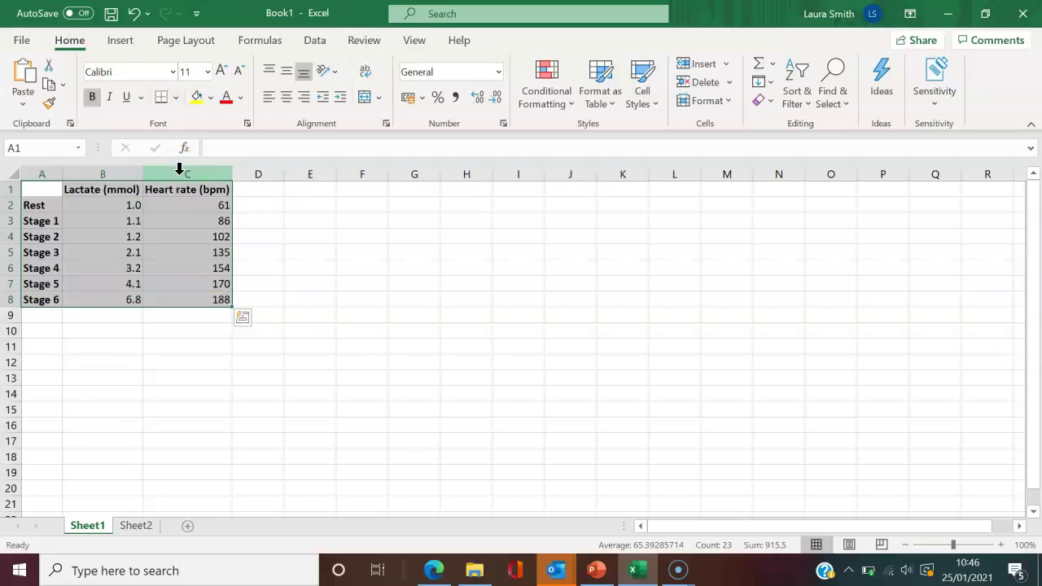
{"action": "left_click", "coordinate": [130, 42]}
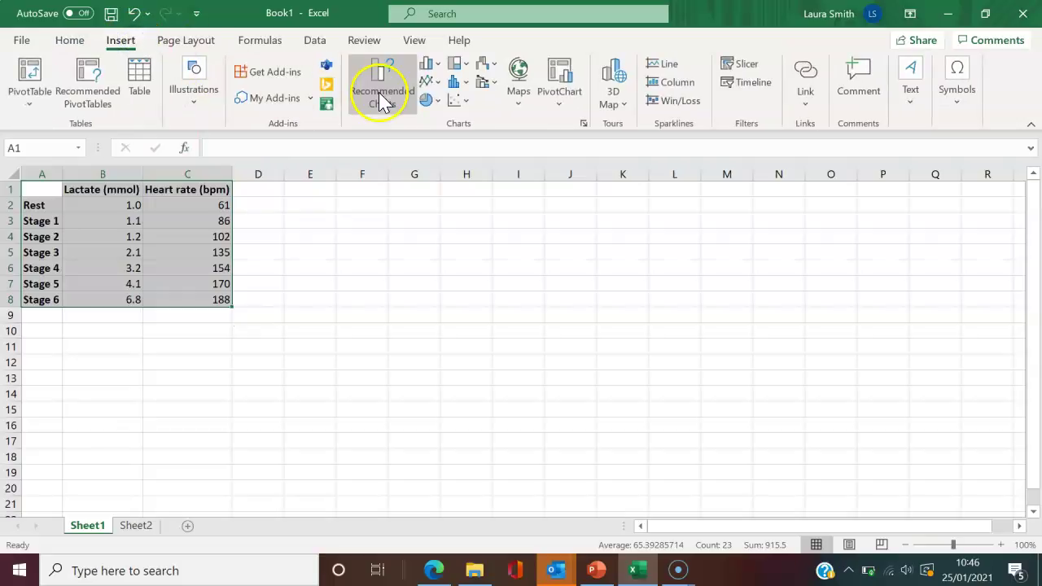
{"action": "left_click", "coordinate": [430, 84]}
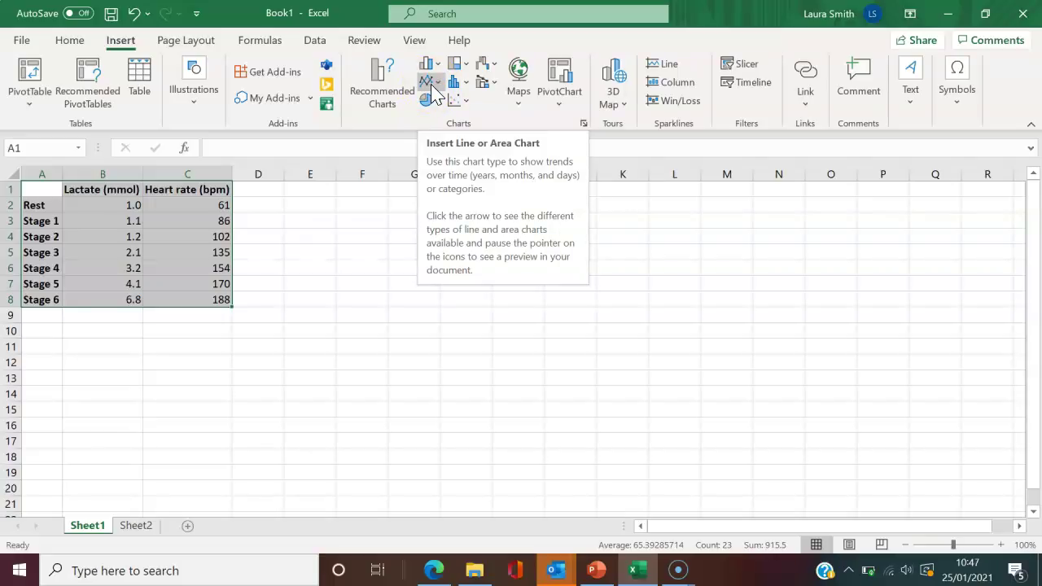
{"action": "left_click", "coordinate": [434, 83]}
{"action": "left_click", "coordinate": [445, 140]}
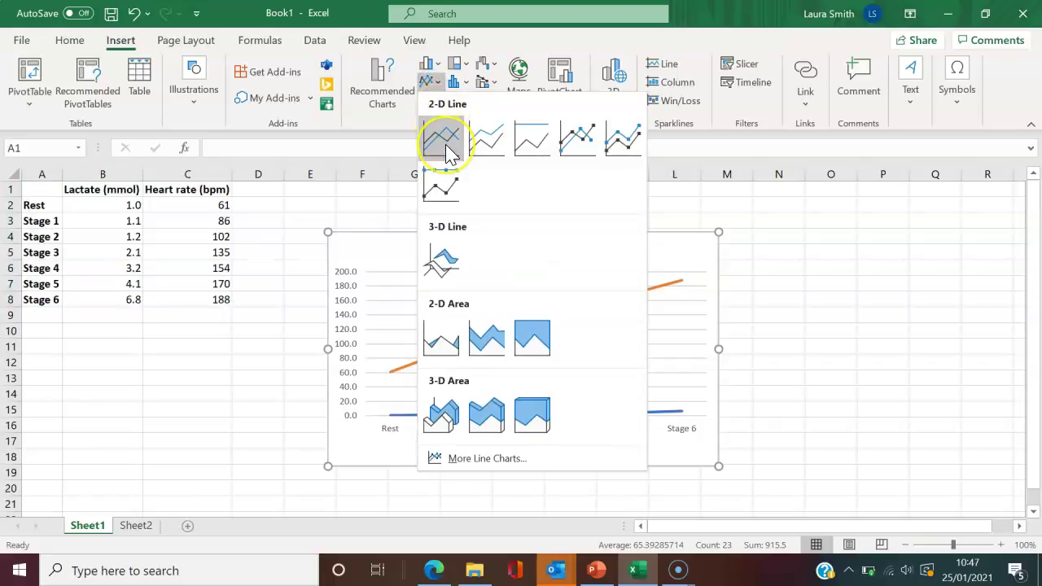
{"action": "left_click", "coordinate": [577, 139]}
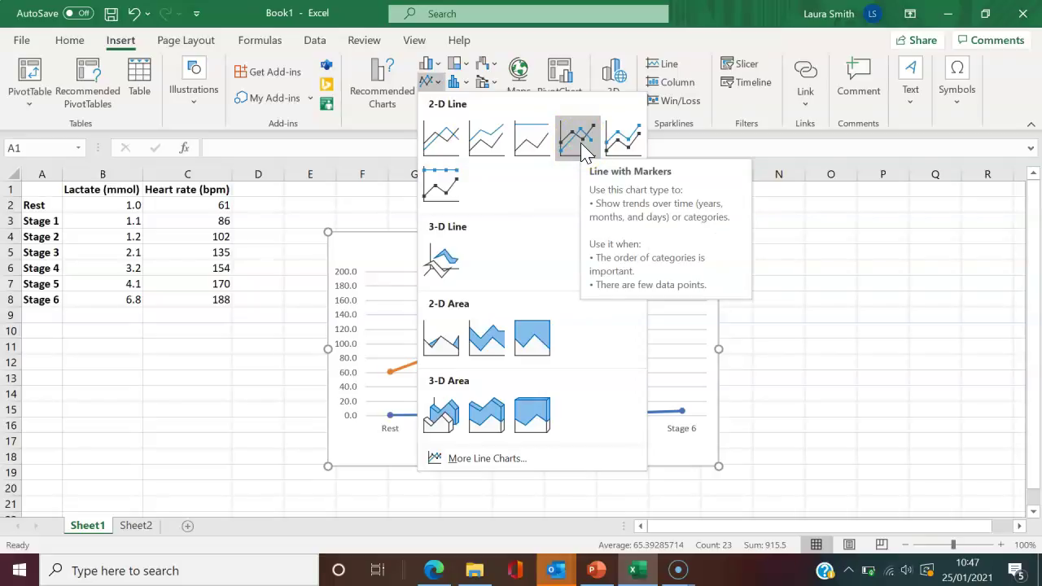
{"action": "left_click", "coordinate": [583, 151]}
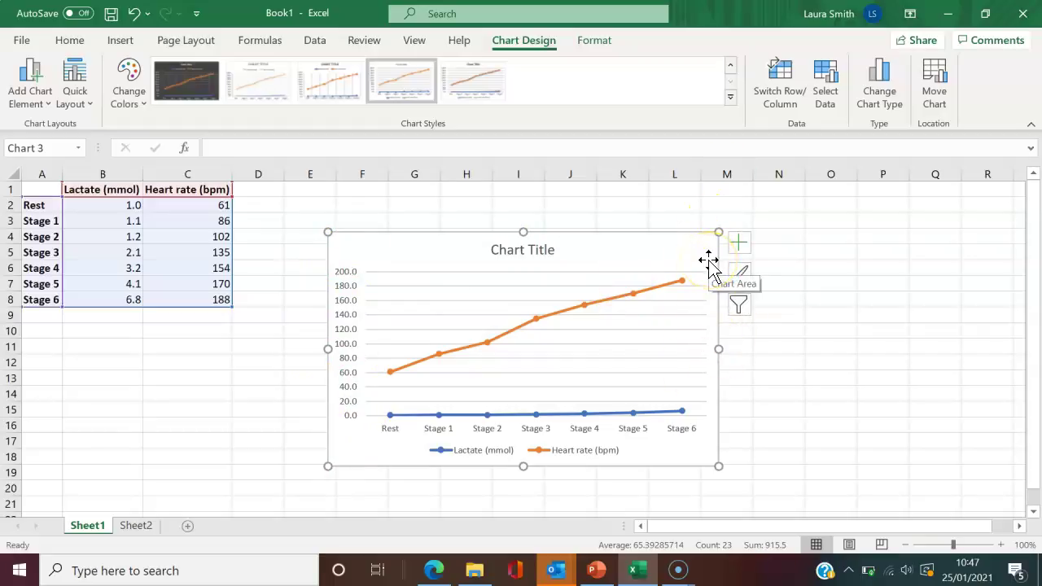
{"action": "left_click", "coordinate": [644, 295]}
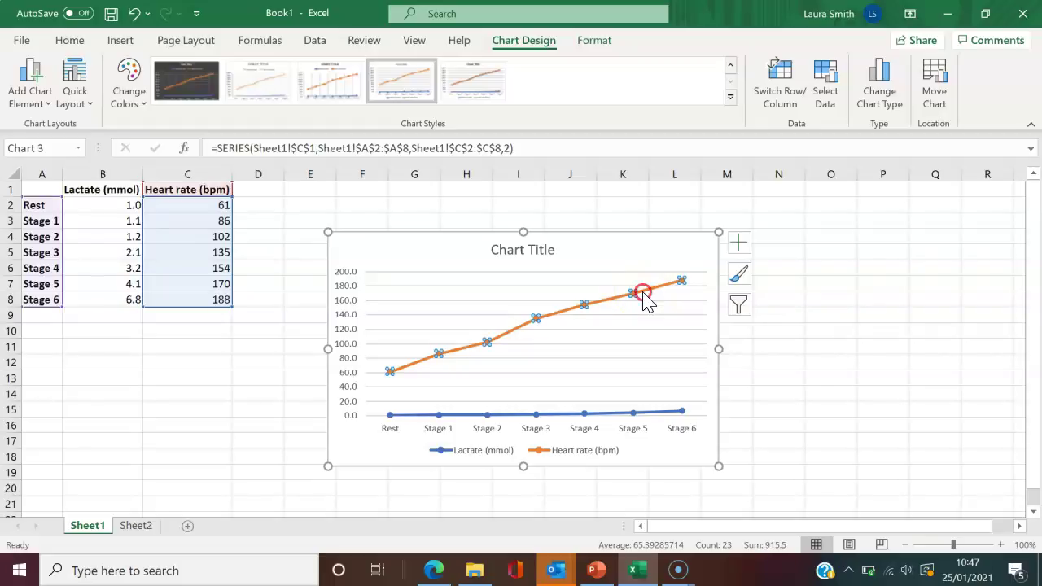
{"action": "right_click", "coordinate": [644, 294]}
{"action": "left_click", "coordinate": [601, 333]}
{"action": "left_click", "coordinate": [609, 303]}
{"action": "left_click", "coordinate": [691, 320]}
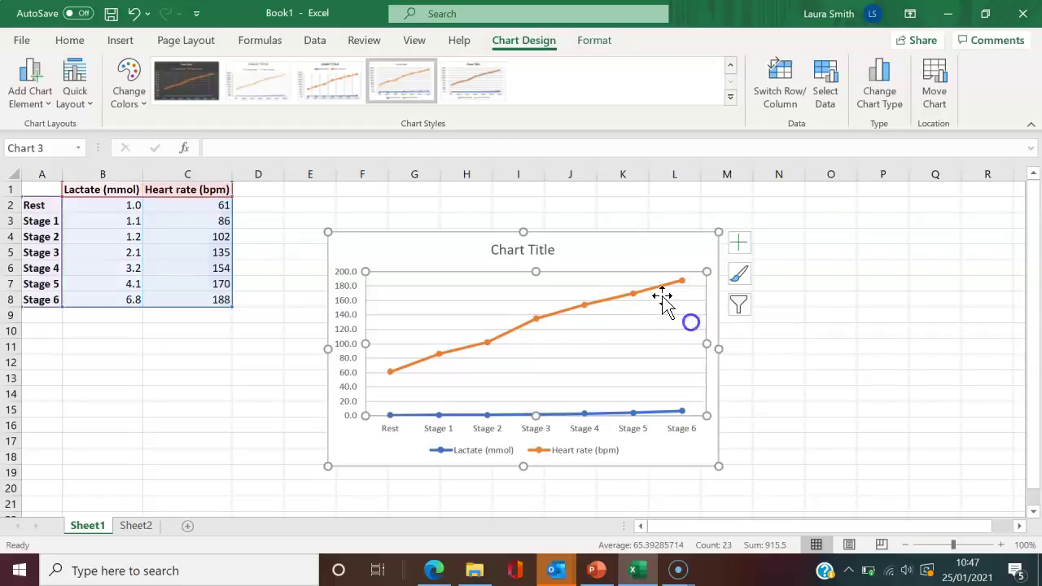
Plot the Heart rate (bpm) series on the secondary axis and close the formatting options
{"action": "left_click", "coordinate": [658, 286]}
{"action": "right_click", "coordinate": [657, 285]}
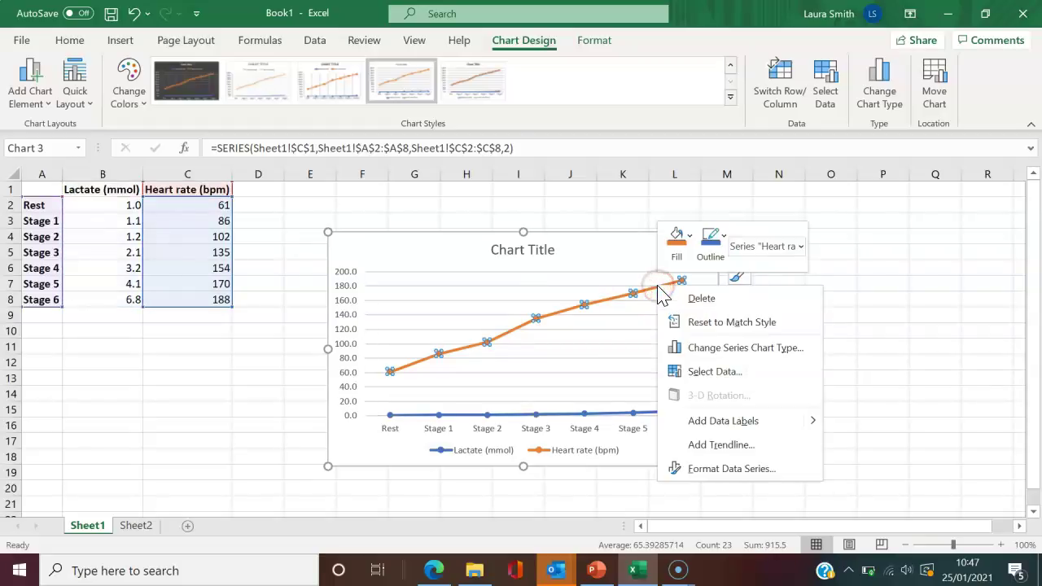
{"action": "left_click", "coordinate": [714, 471]}
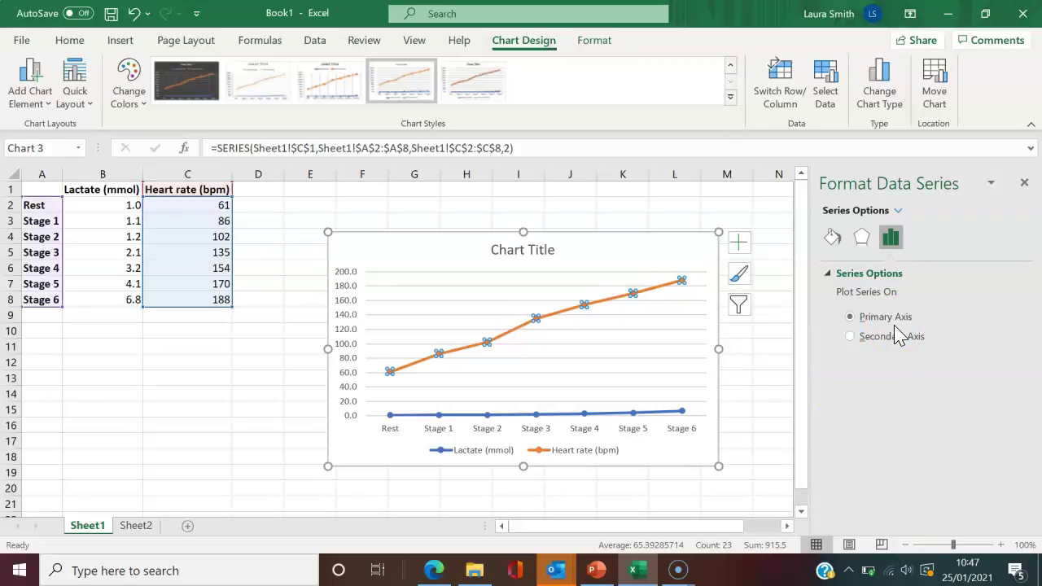
{"action": "left_click", "coordinate": [873, 343]}
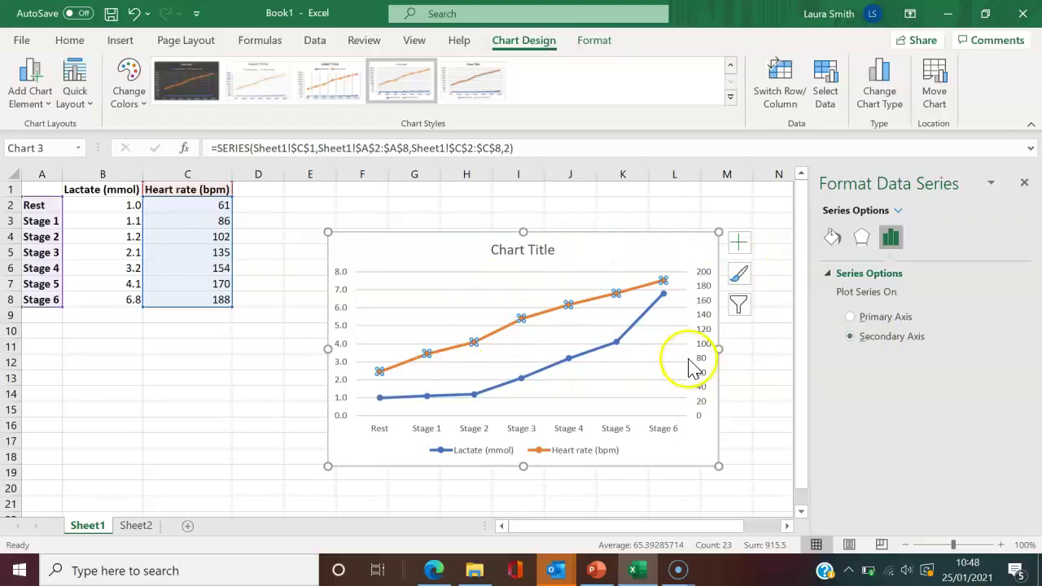
{"action": "left_click", "coordinate": [671, 395]}
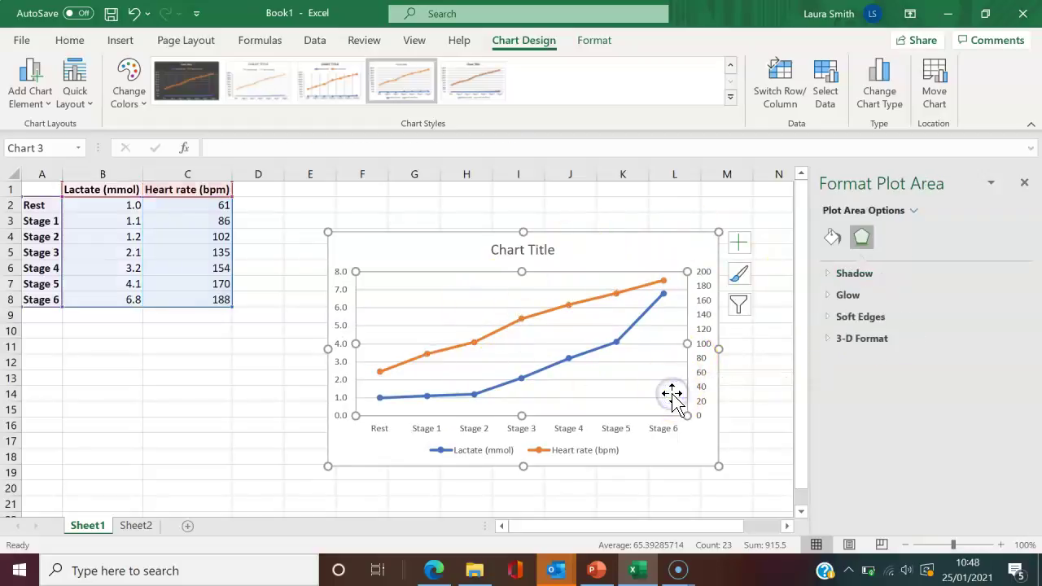
{"action": "left_click", "coordinate": [1023, 187]}
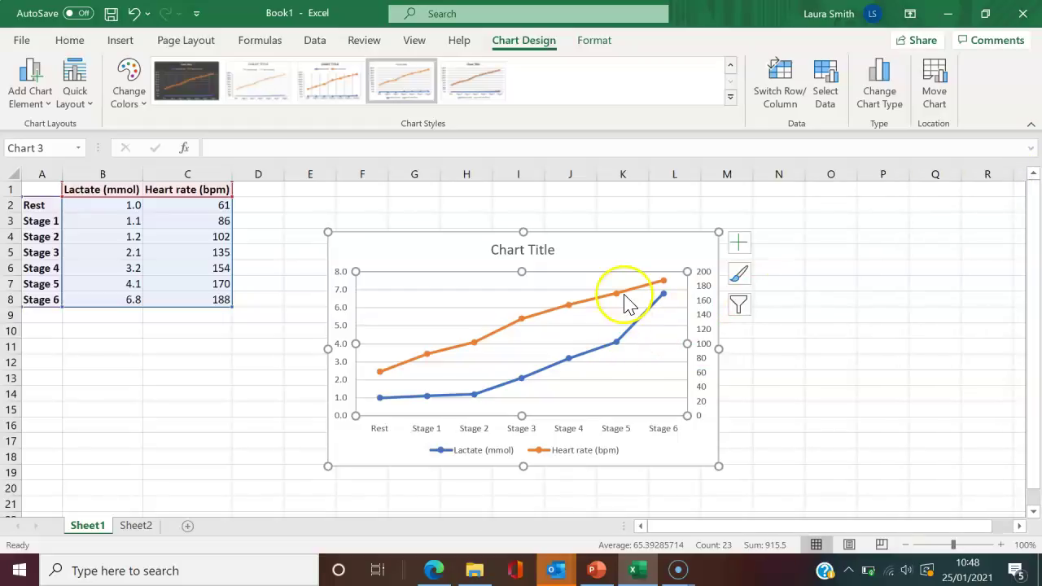
{"action": "mouse_move", "coordinate": [628, 304]}
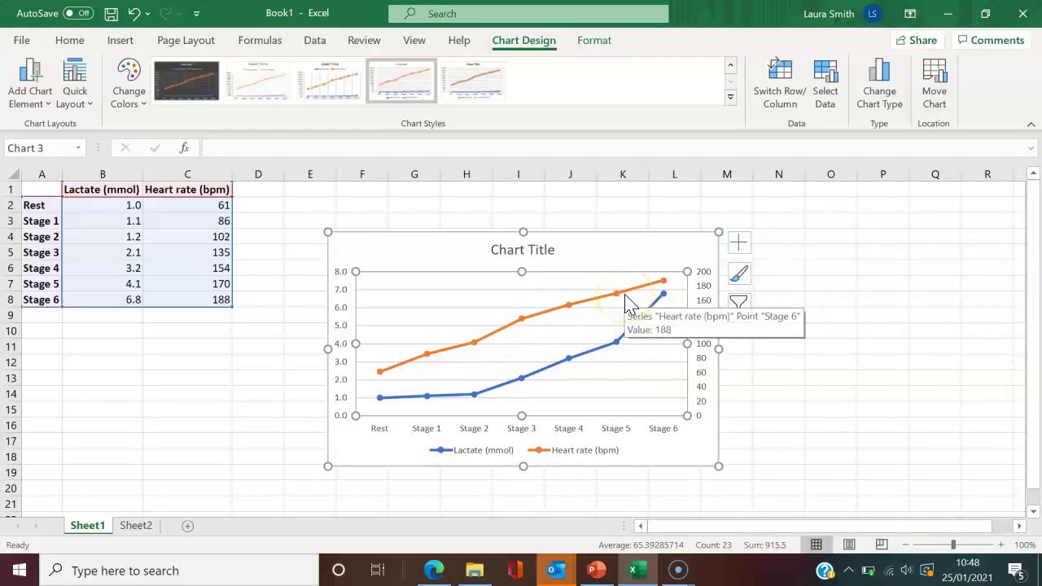
{"action": "left_click", "coordinate": [667, 451]}
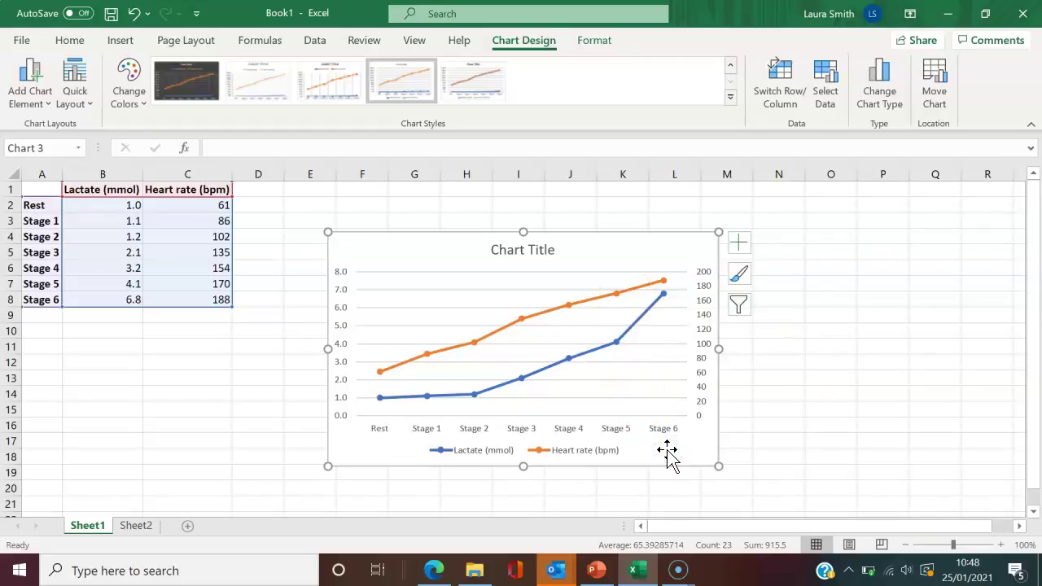
{"action": "left_click", "coordinate": [554, 253]}
{"action": "left_click", "coordinate": [557, 251]}
{"action": "left_click_drag", "start_coordinate": [557, 251], "coordinate": [505, 250]}
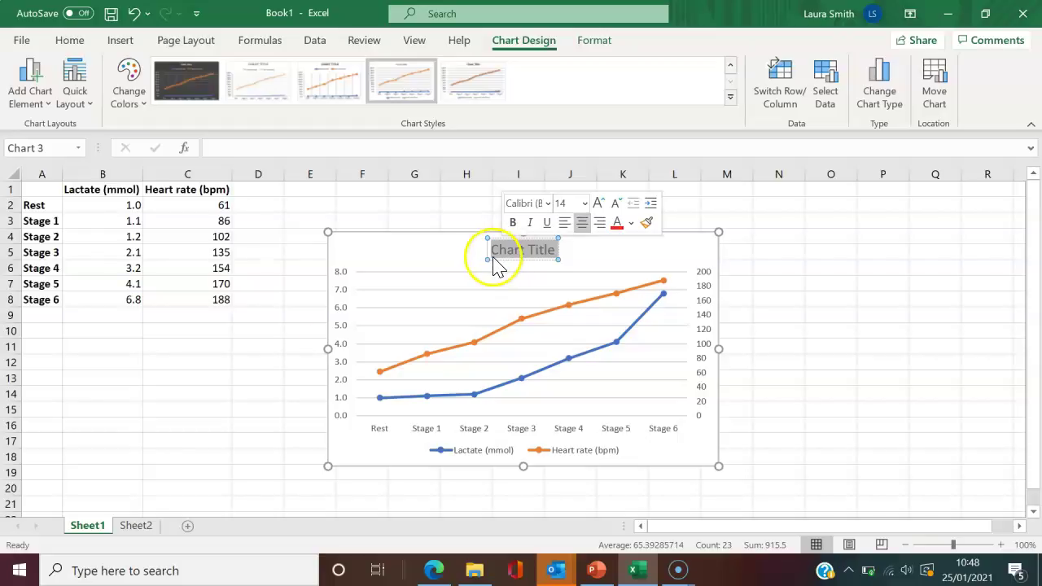
{"action": "left_click", "coordinate": [571, 269]}
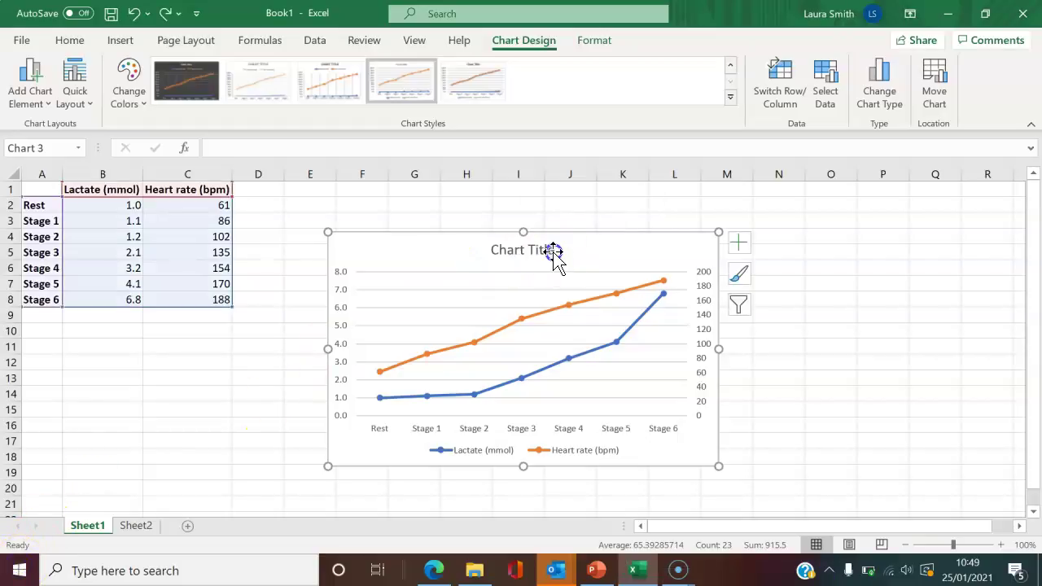
Replace the chart's placeholder title with "Lactate and heart rate during a lactate threshold test"
{"action": "left_click", "coordinate": [537, 248]}
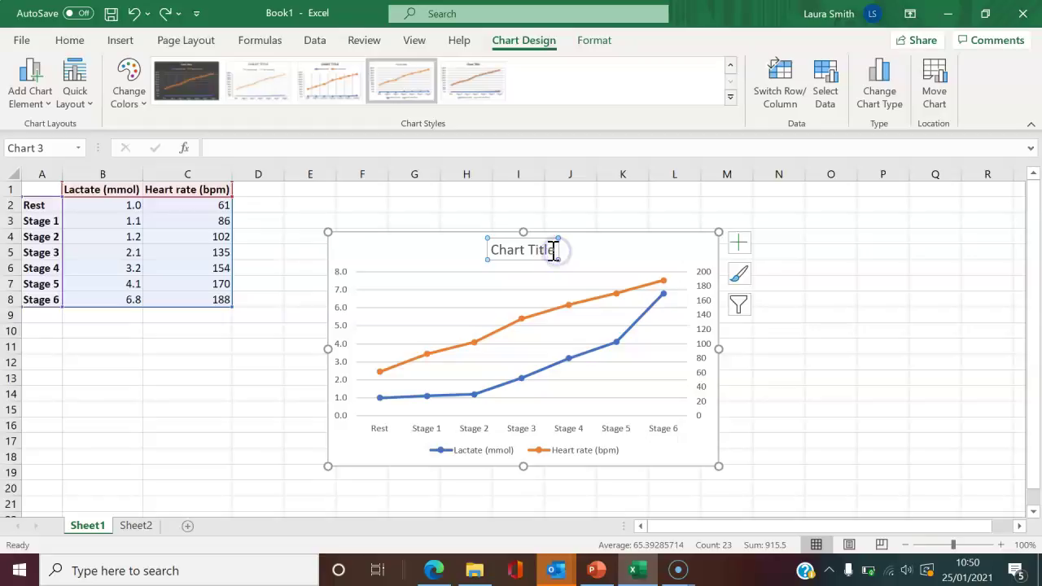
{"action": "left_click_drag", "start_coordinate": [556, 250], "coordinate": [504, 249]}
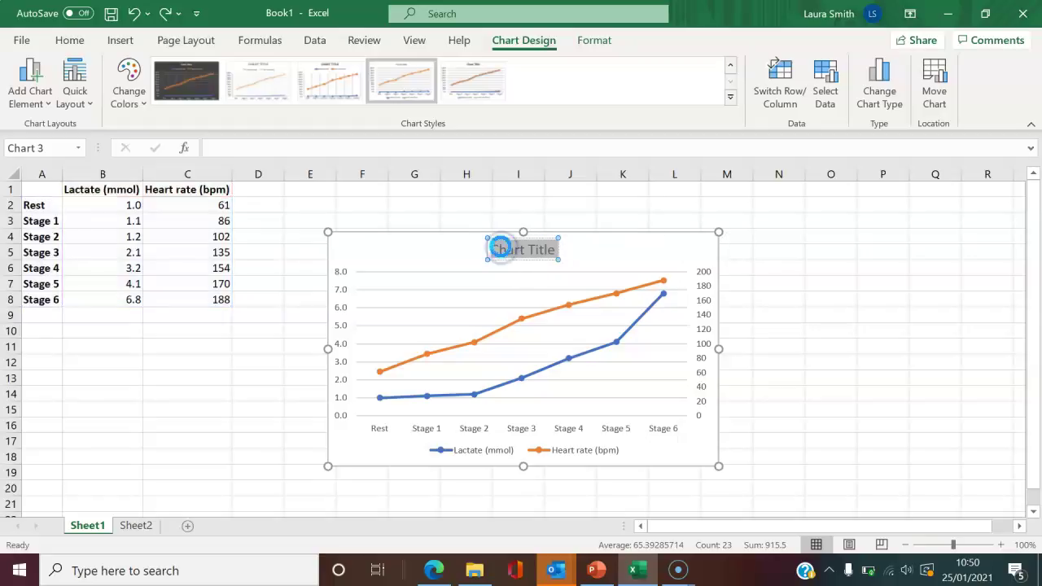
{"action": "type", "text": "Lactate and heart rate during a lactate threshold test"}
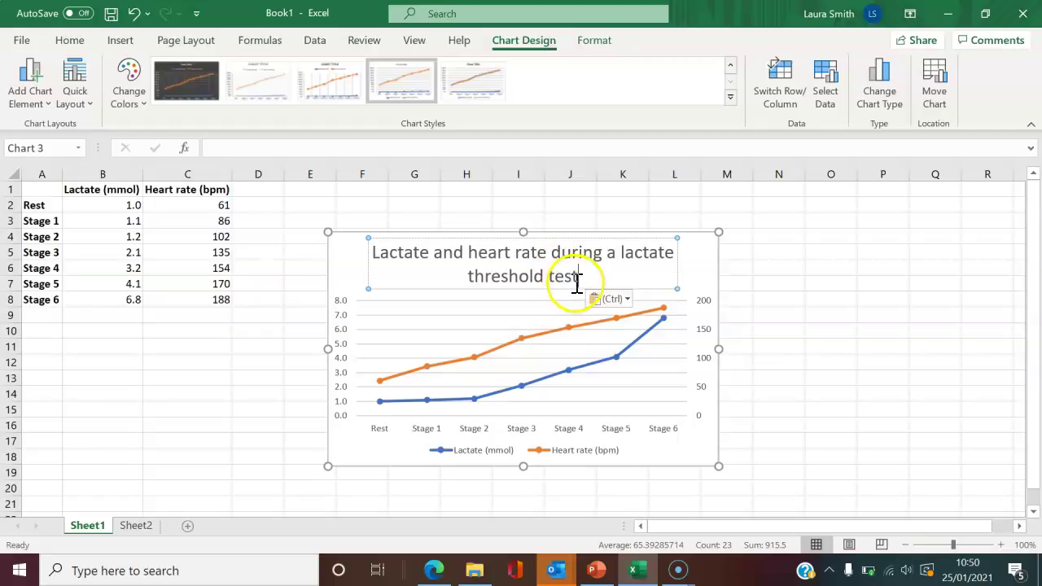
Reduce the font size of the whole chart title to 10.5 and deselect the title text
{"action": "left_click_drag", "start_coordinate": [578, 277], "coordinate": [385, 257]}
{"action": "left_click", "coordinate": [72, 40]}
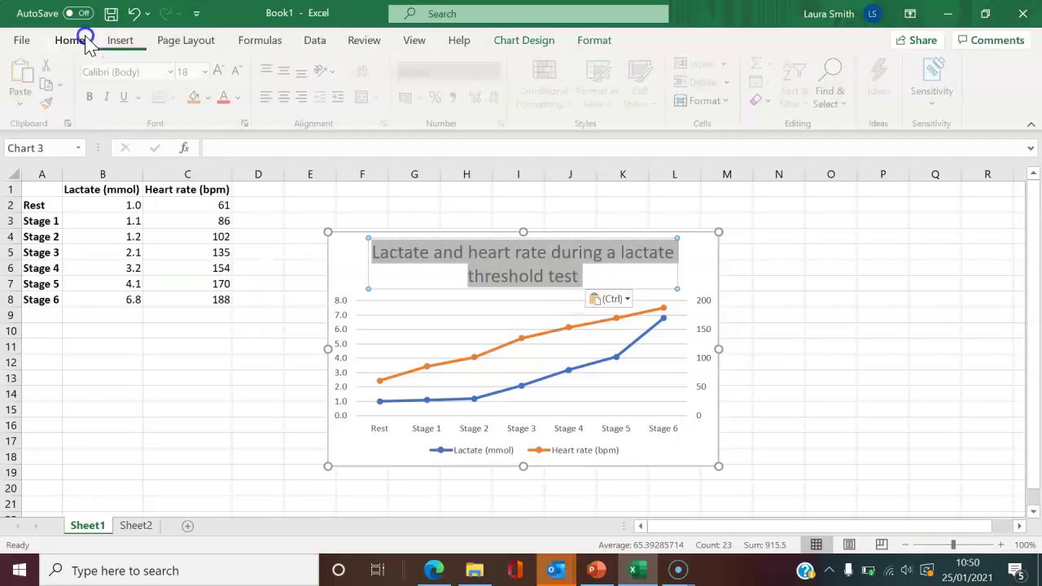
{"action": "left_click", "coordinate": [200, 74]}
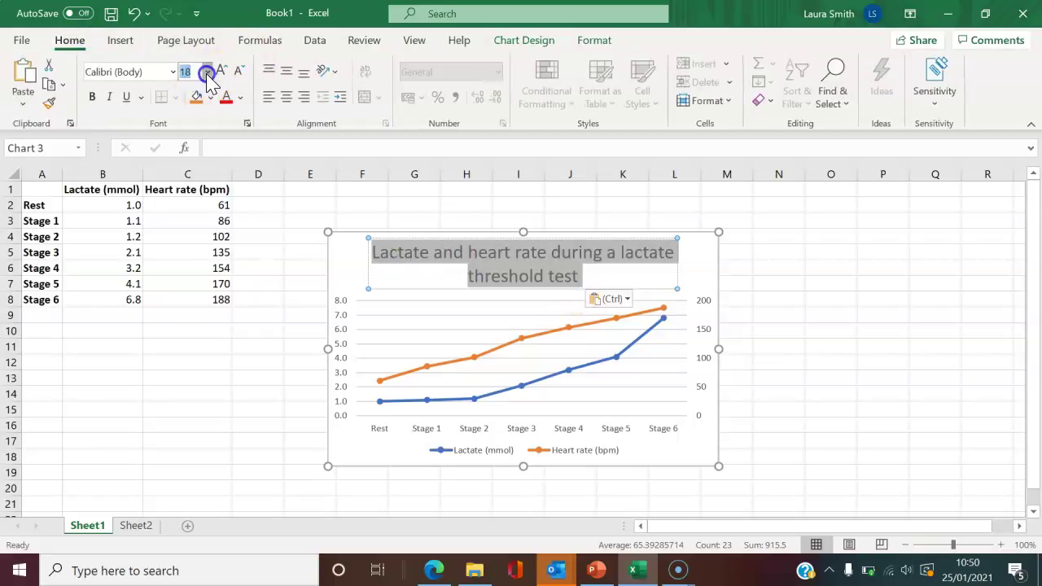
{"action": "left_click", "coordinate": [207, 72]}
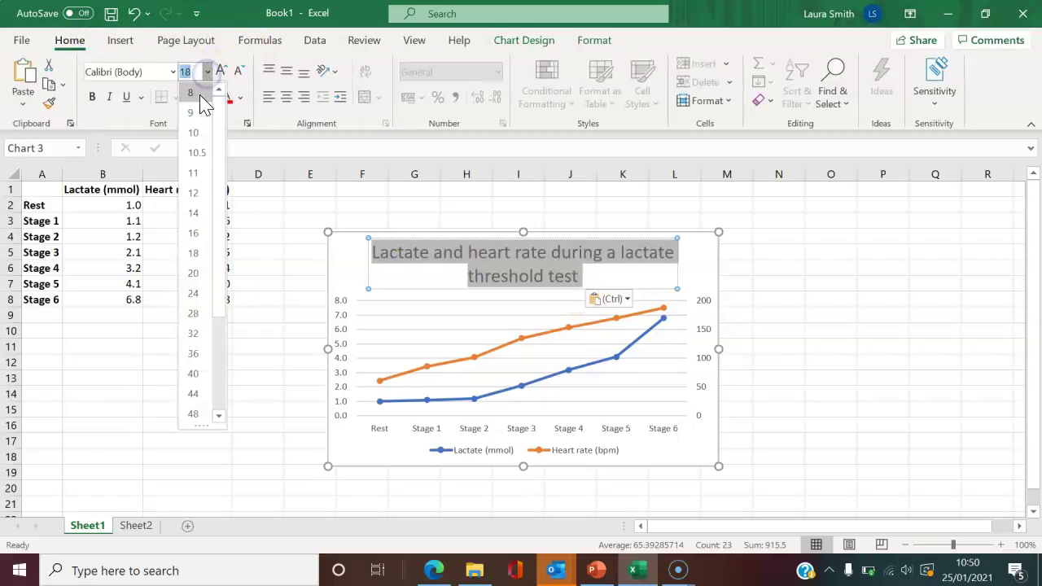
{"action": "left_click", "coordinate": [197, 154]}
{"action": "left_click", "coordinate": [713, 278]}
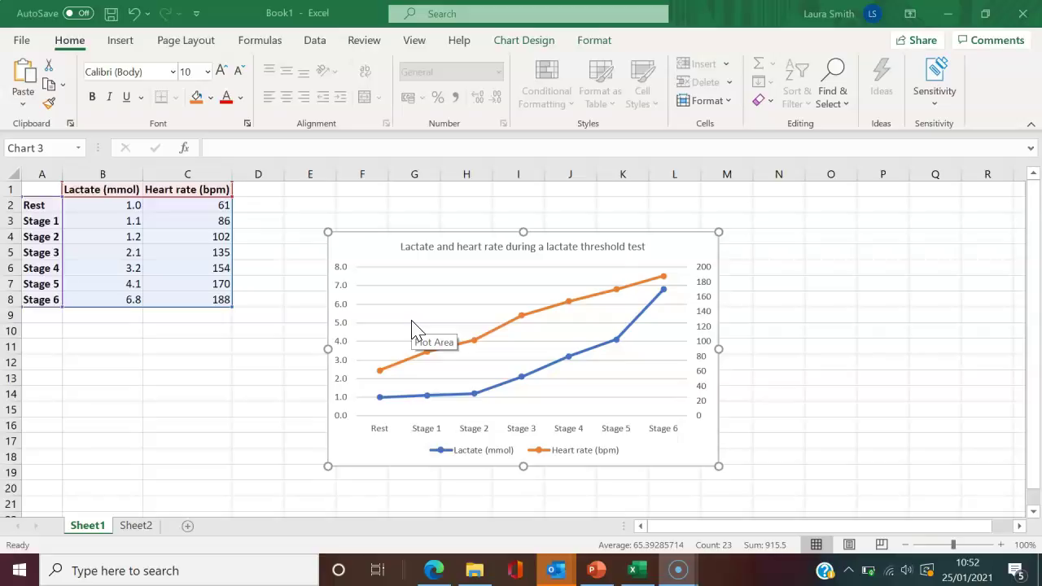
Add axis titles to the chart's primary vertical and secondary vertical axes only
{"action": "left_click", "coordinate": [369, 383]}
{"action": "left_click", "coordinate": [353, 449]}
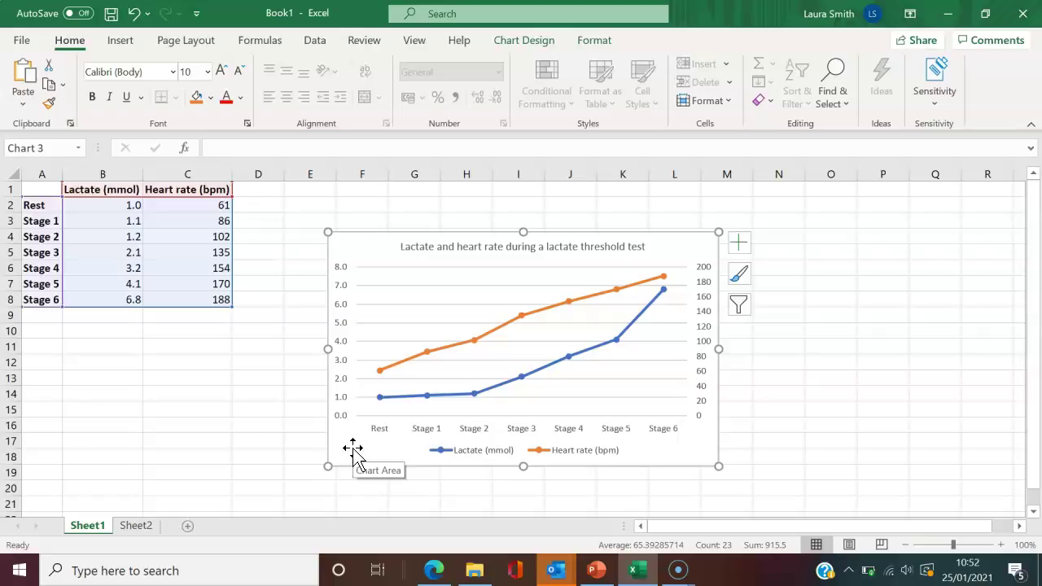
{"action": "left_click", "coordinate": [235, 380]}
{"action": "left_click", "coordinate": [366, 449]}
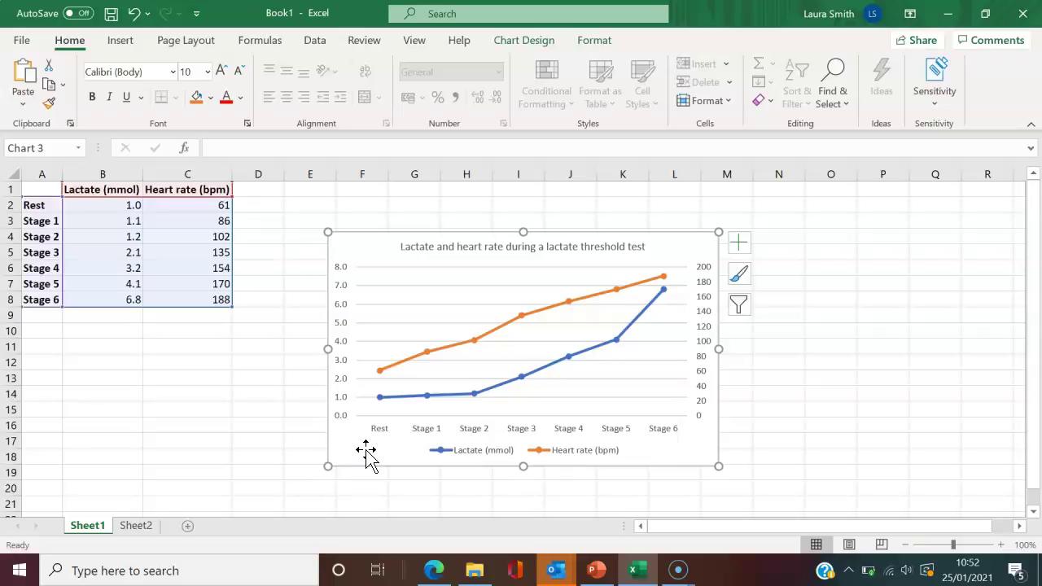
{"action": "left_click", "coordinate": [739, 242]}
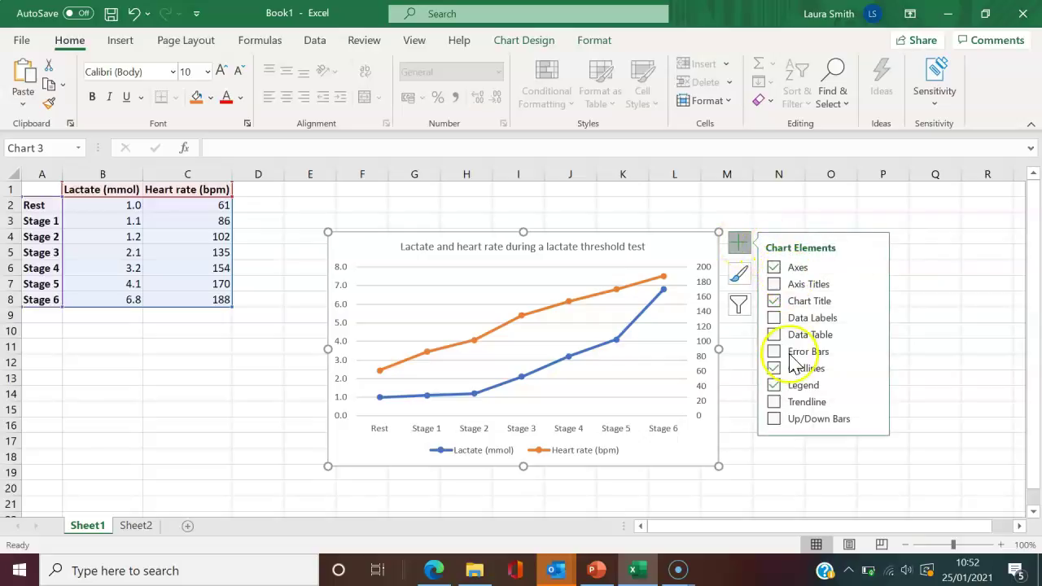
{"action": "left_click", "coordinate": [800, 294]}
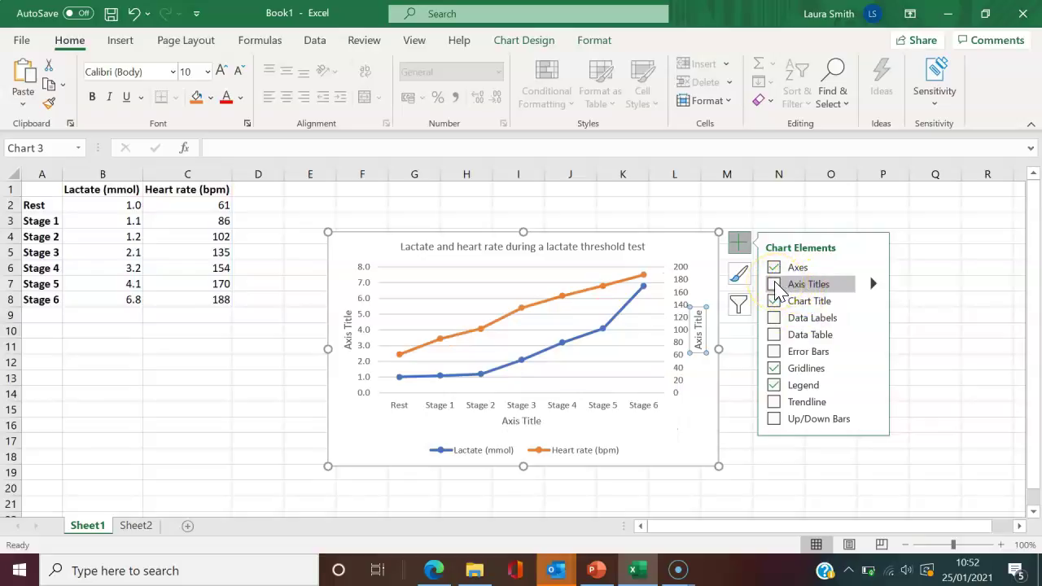
{"action": "left_click", "coordinate": [778, 289]}
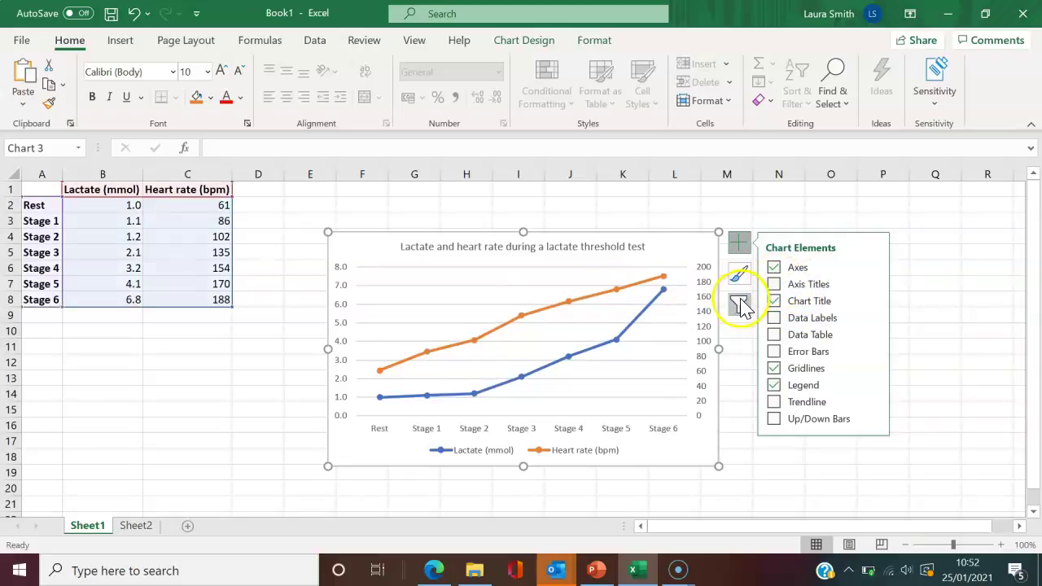
{"action": "left_click", "coordinate": [786, 292]}
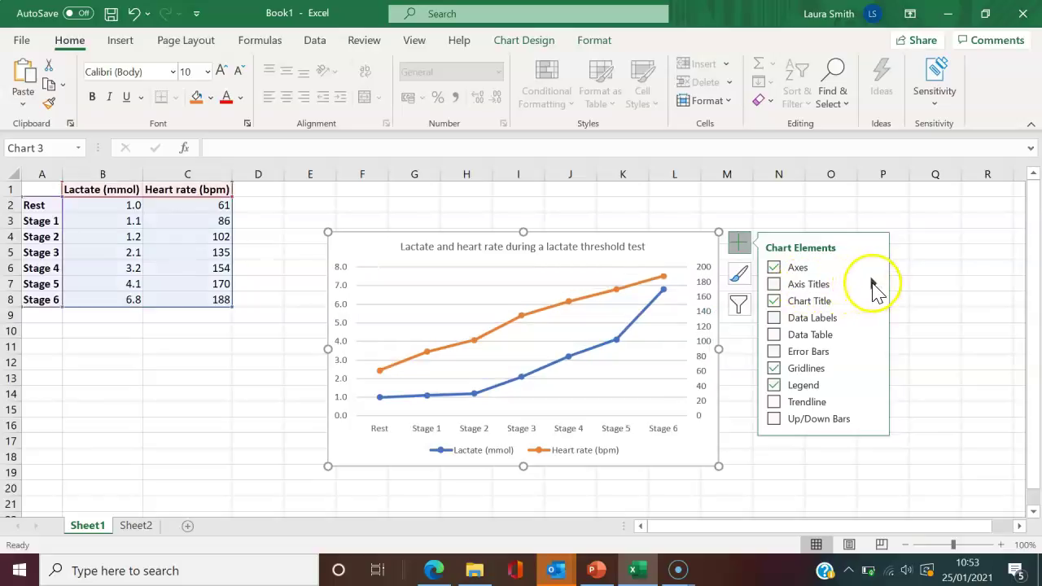
{"action": "left_click", "coordinate": [874, 283]}
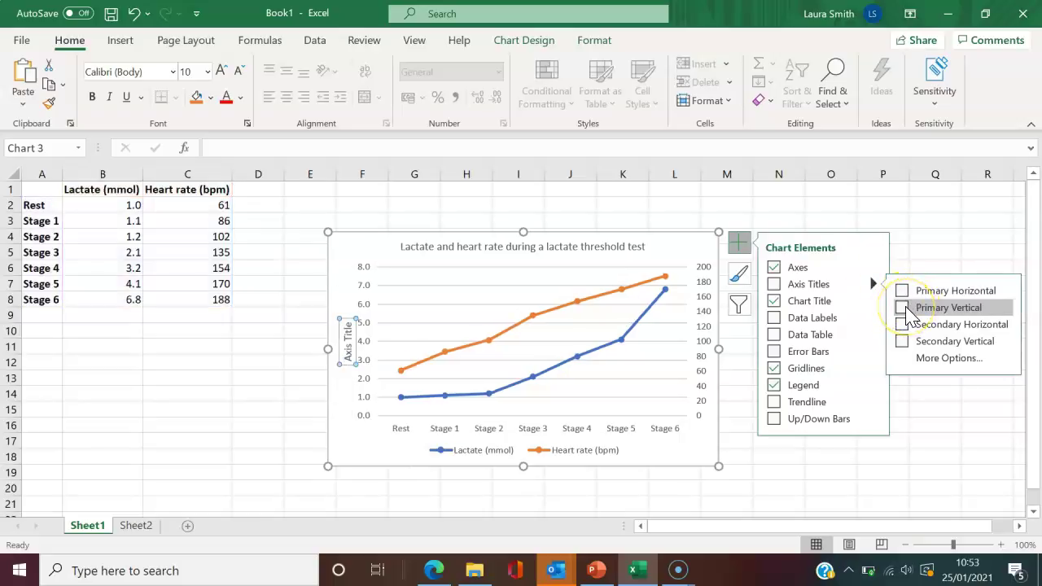
{"action": "left_click", "coordinate": [904, 309]}
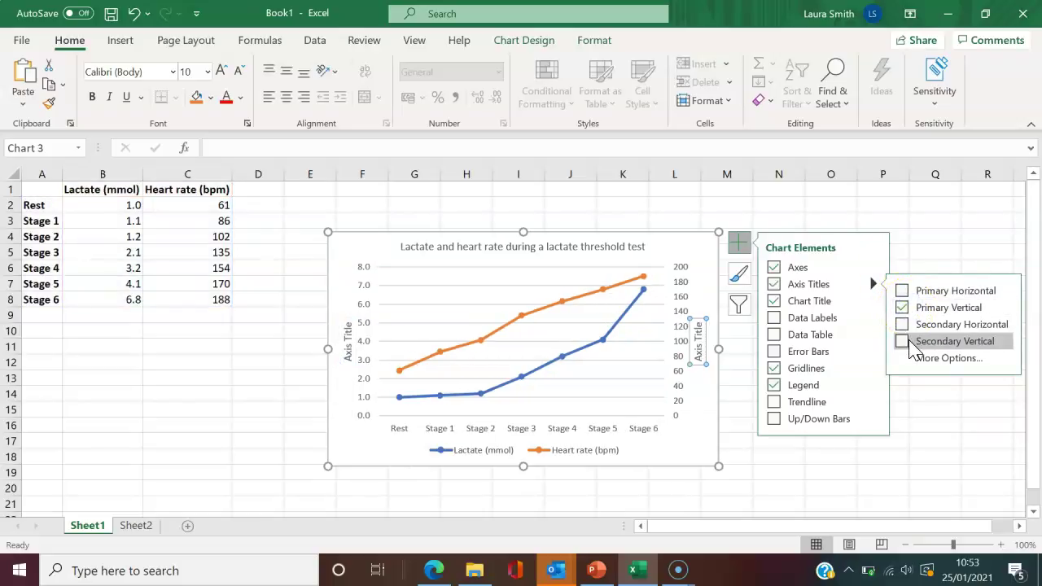
{"action": "left_click", "coordinate": [903, 341]}
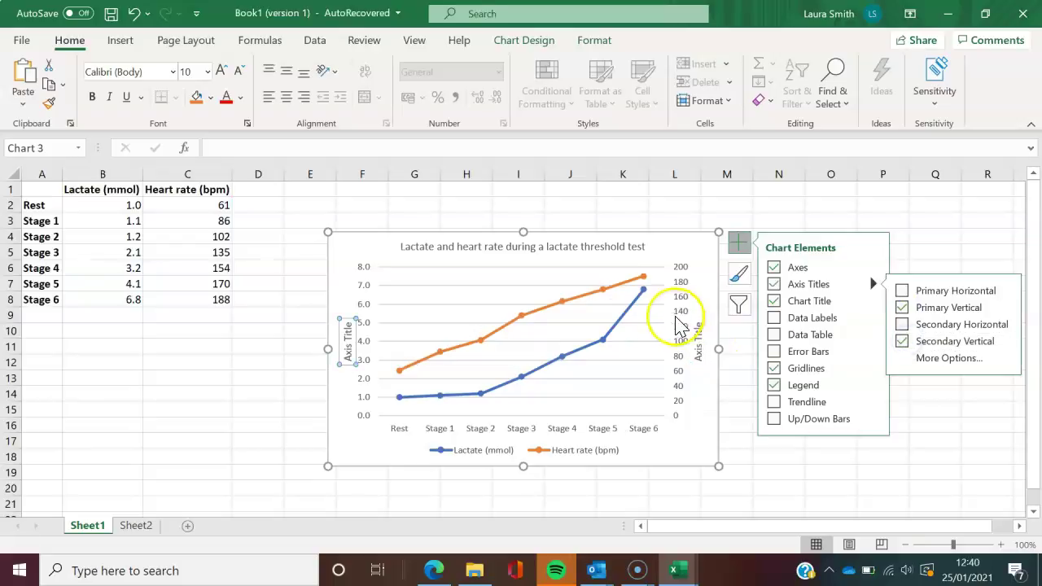
Replace the primary vertical axis's placeholder title with "Blood lactate (mmol)"
{"action": "left_click", "coordinate": [355, 340]}
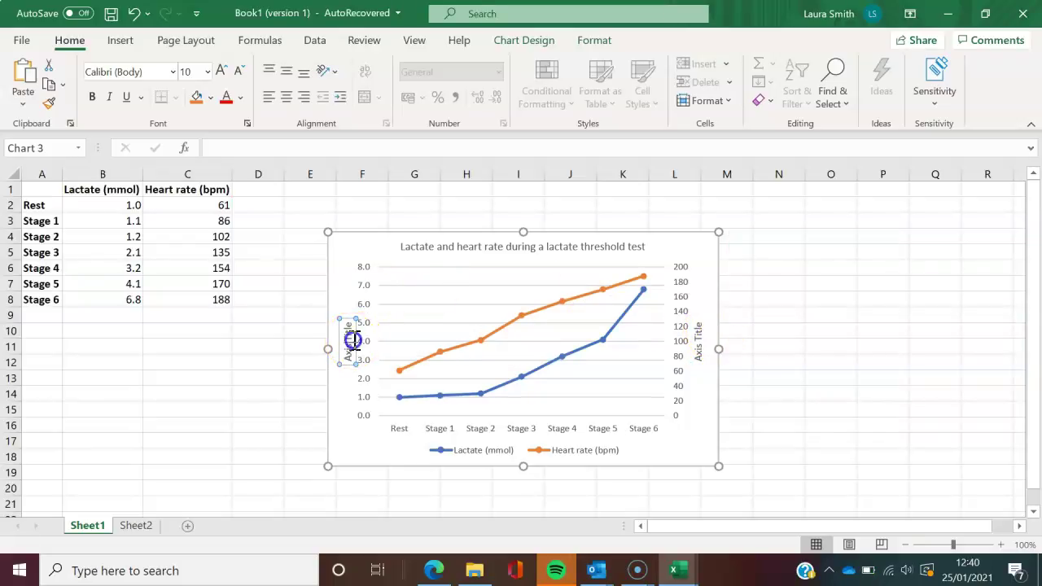
{"action": "key", "text": "BackSpace"}
{"action": "key", "text": "BackSpace"}
{"action": "key", "text": "BackSpace"}
{"action": "key", "text": "BackSpace"}
{"action": "key", "text": "BackSpace"}
{"action": "type", "text": "Blood lactate (mmol)"}
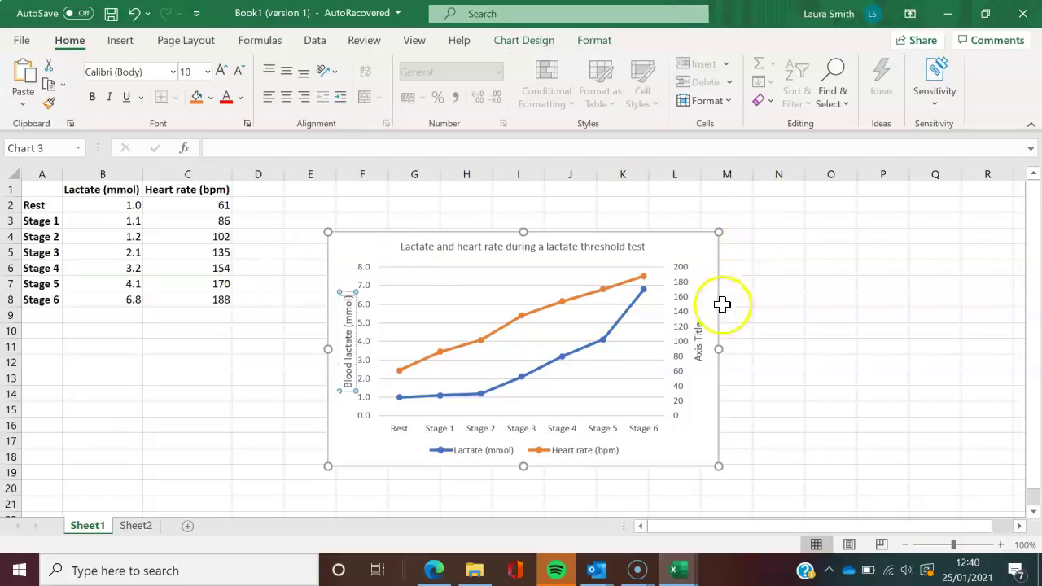
Replace the secondary vertical axis's placeholder title with "Heart rate (bpm)" and finish editing it
{"action": "left_click", "coordinate": [700, 340]}
{"action": "left_click", "coordinate": [701, 340]}
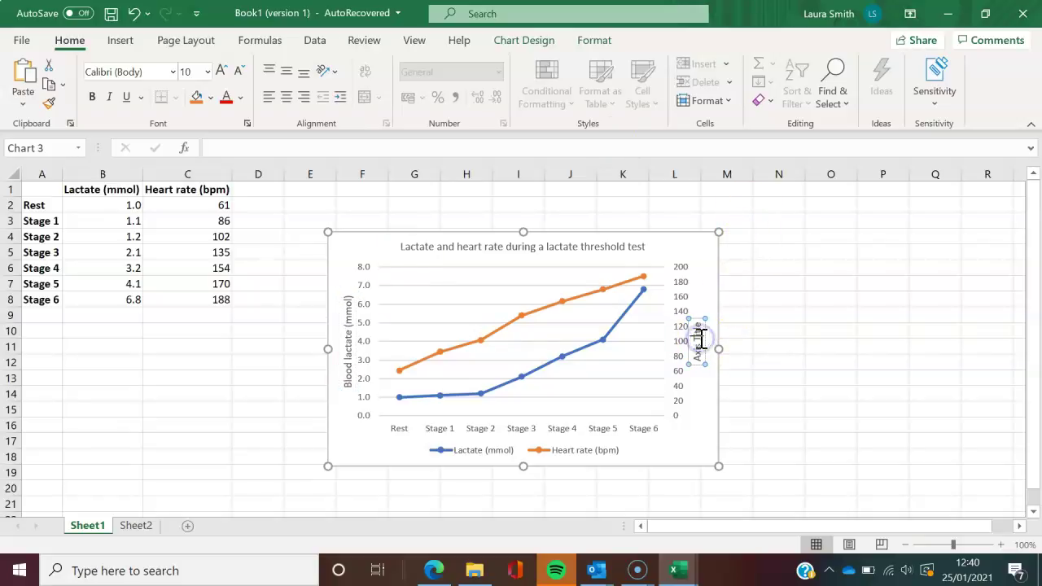
{"action": "key", "text": "BackSpace"}
{"action": "key", "text": "BackSpace"}
{"action": "key", "text": "BackSpace"}
{"action": "key", "text": "BackSpace"}
{"action": "key", "text": "BackSpace"}
{"action": "key", "text": "BackSpace"}
{"action": "key", "text": "BackSpace"}
{"action": "key", "text": "BackSpace"}
{"action": "key", "text": "BackSpace"}
{"action": "key", "text": "BackSpace"}
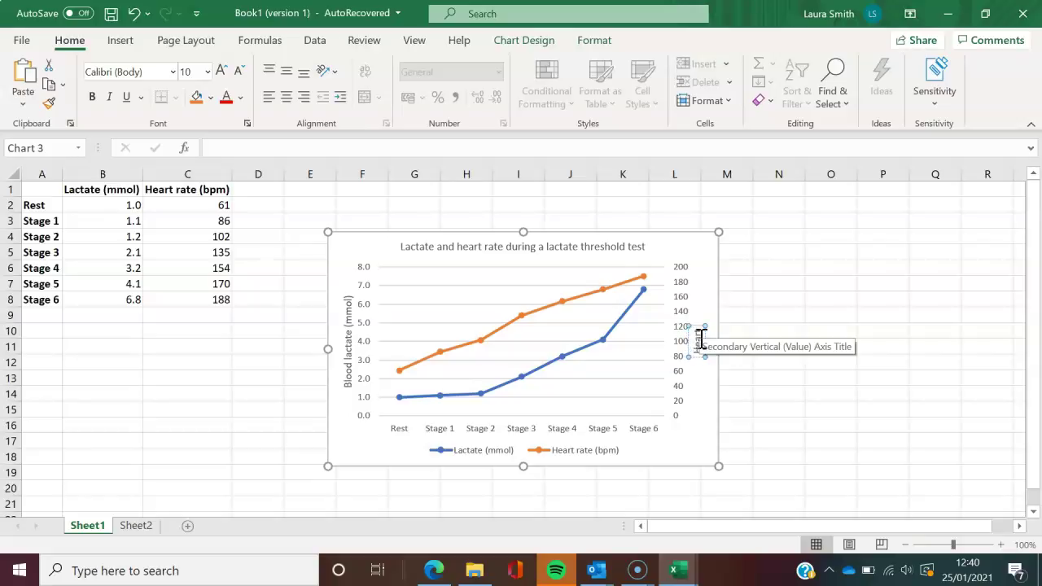
{"action": "type", "text": "Heart rate (bpm)"}
{"action": "left_click", "coordinate": [700, 257]}
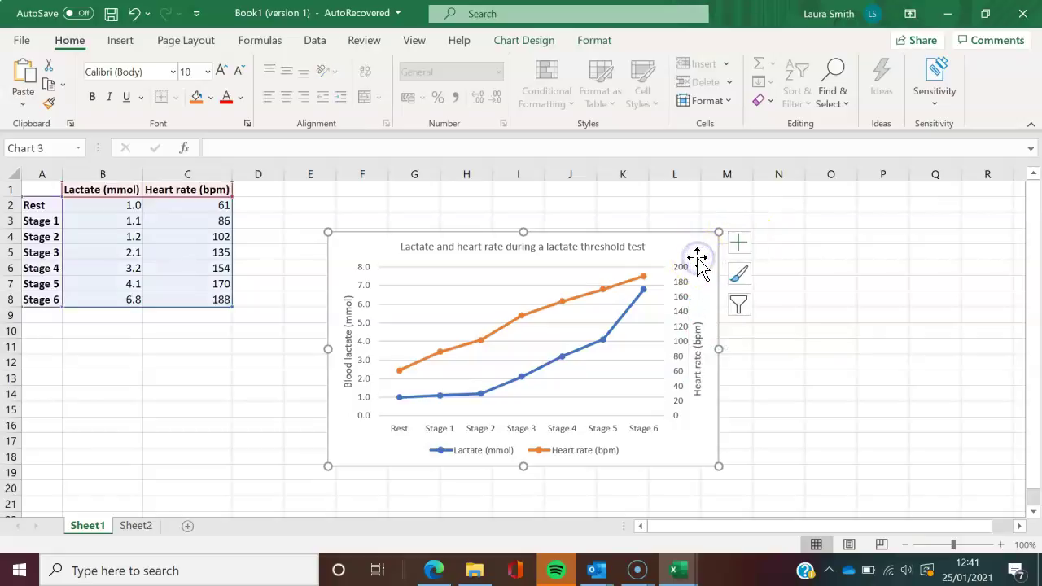